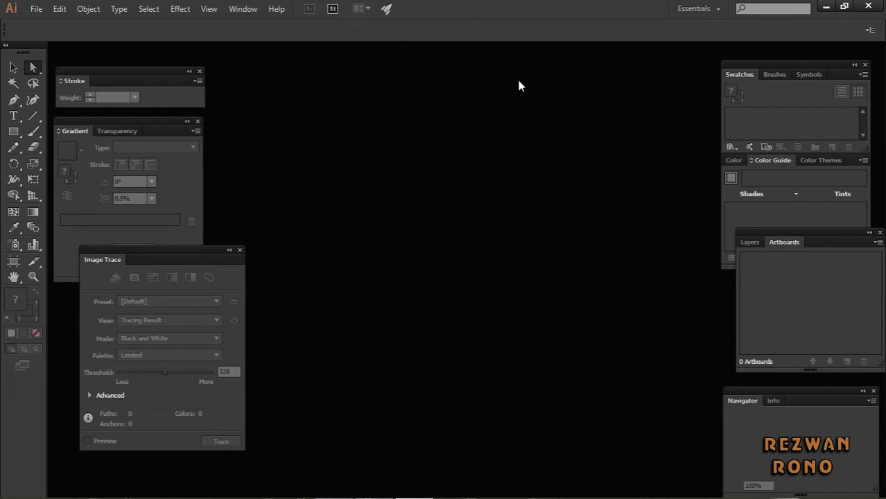
# Open 'anime_samurai pencil draw.jpg' from the Desktop in Illustrator
pyautogui.click(36, 10)
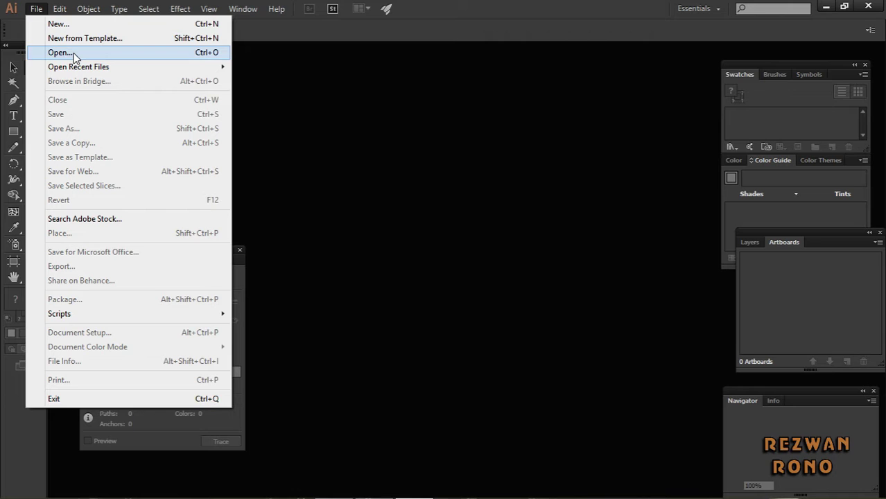
pyautogui.click(74, 53)
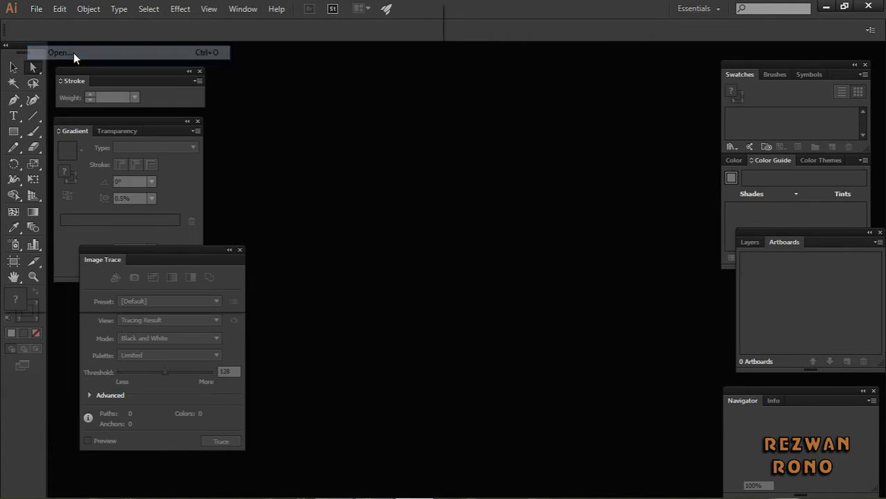
pyautogui.click(73, 142)
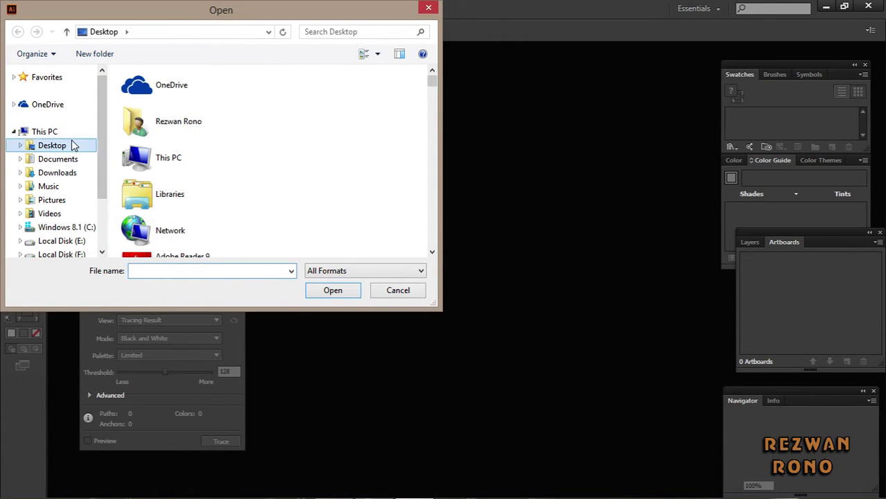
pyautogui.click(199, 271)
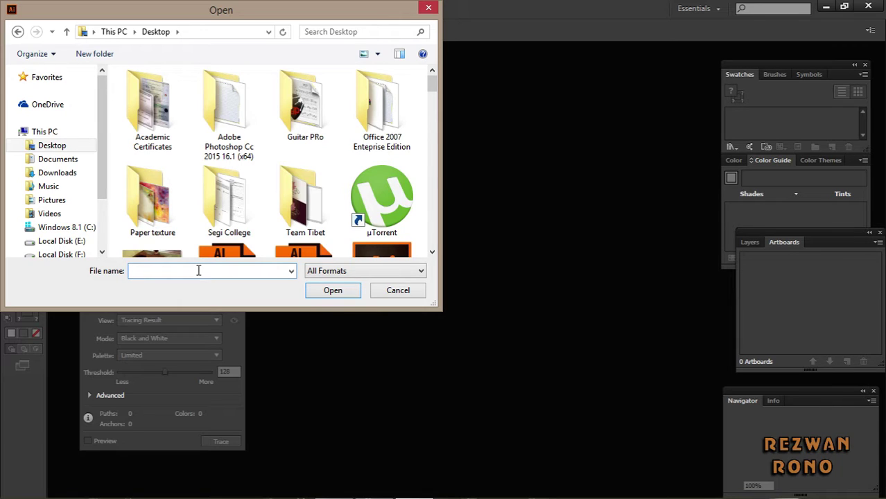
pyautogui.write('anim')
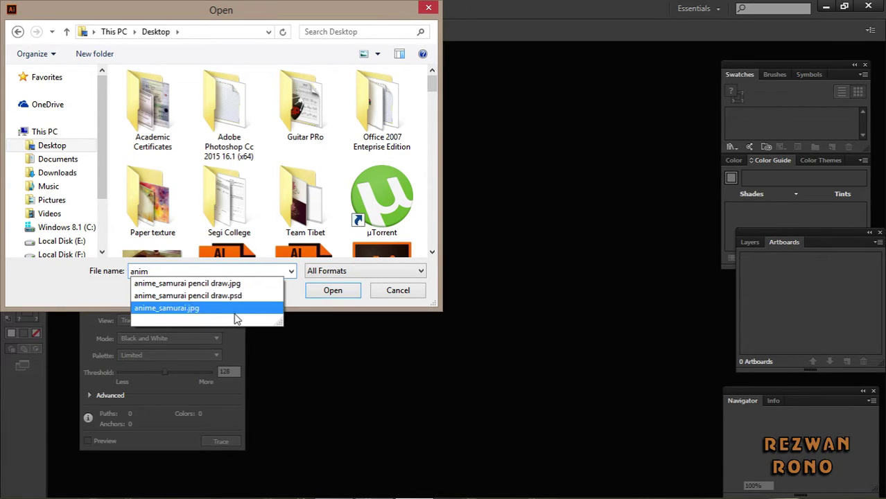
pyautogui.click(242, 284)
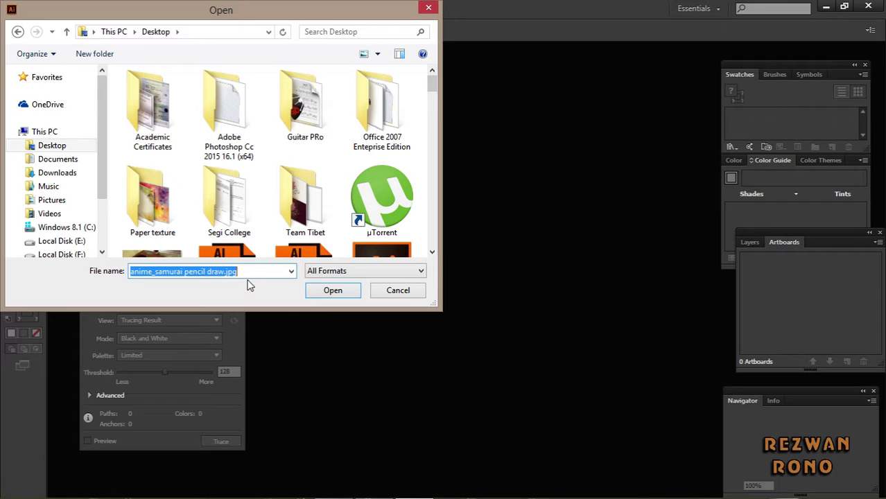
pyautogui.click(320, 291)
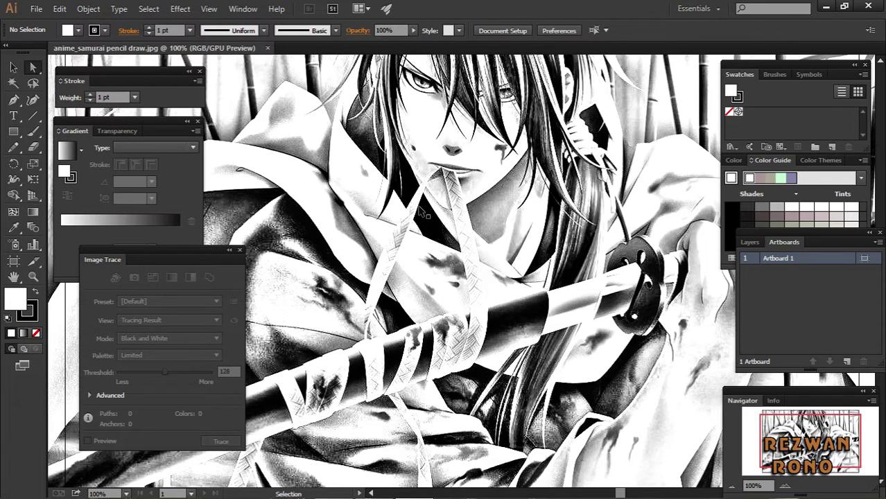
# Resize the samurai sketch image to fit the 1224 × 792 pt artboard, viewed at 50%
pyautogui.hotkey('ctrl', '-')
pyautogui.hotkey('ctrl', '-')
pyautogui.hotkey('ctrl', '-')
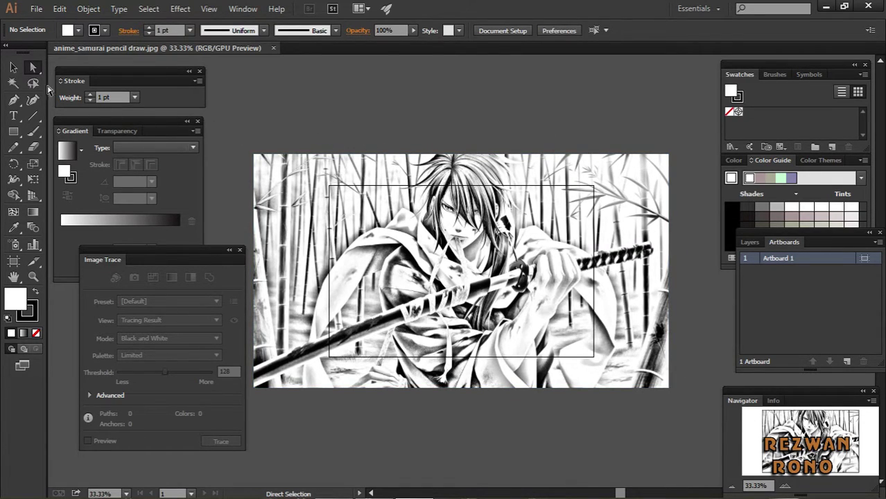
pyautogui.click(14, 67)
pyautogui.click(400, 180)
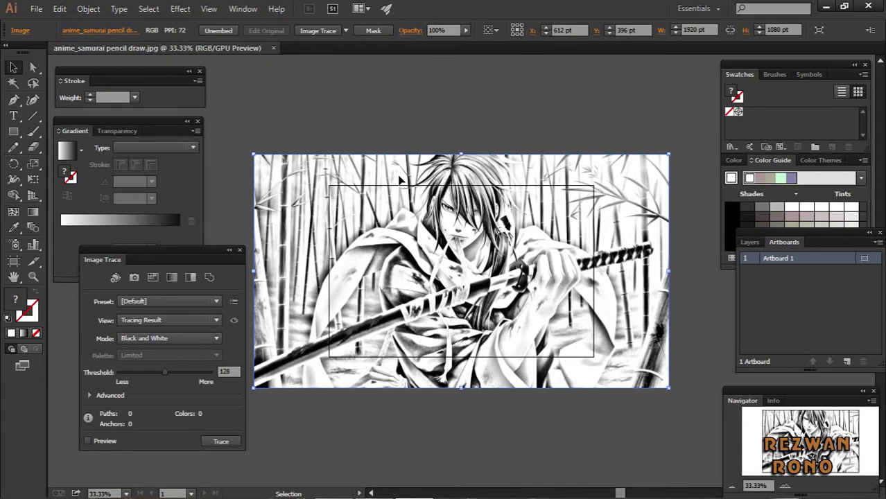
pyautogui.moveTo(253, 153); pyautogui.dragTo(328, 186)
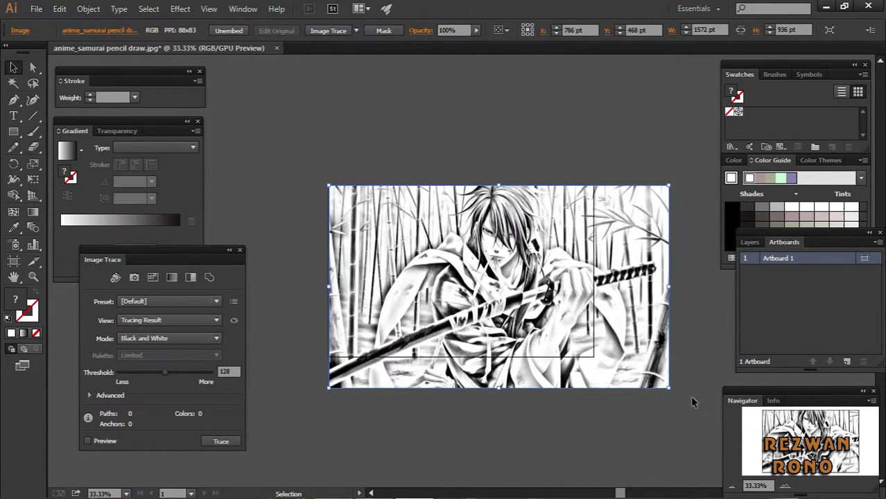
pyautogui.moveTo(668, 386); pyautogui.dragTo(593, 356)
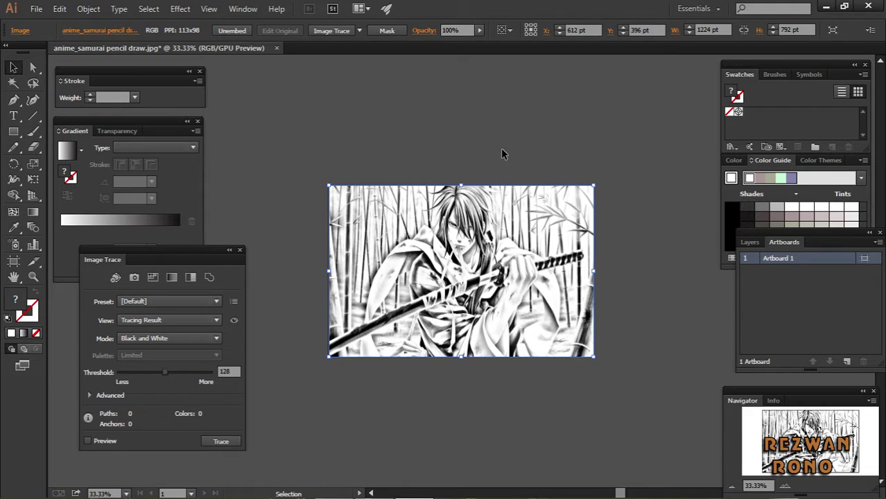
pyautogui.hotkey('ctrl', 'z')
pyautogui.hotkey('ctrl', '+')
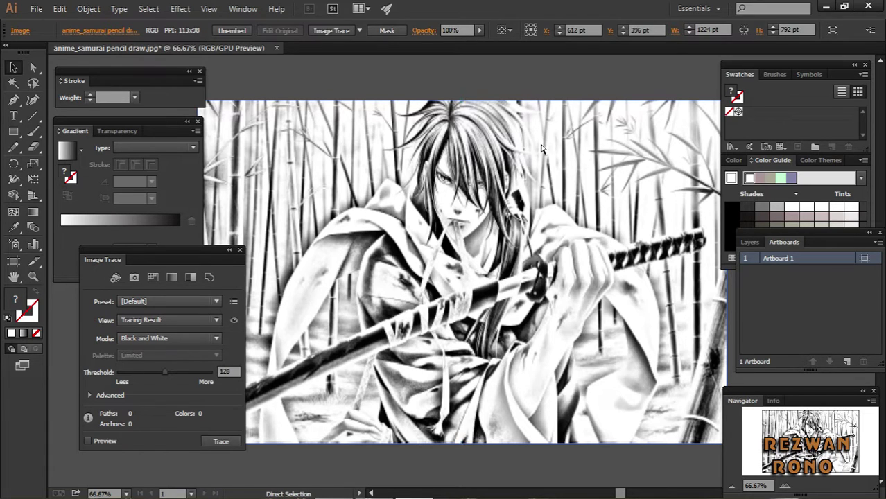
pyautogui.hotkey('ctrl', '-')
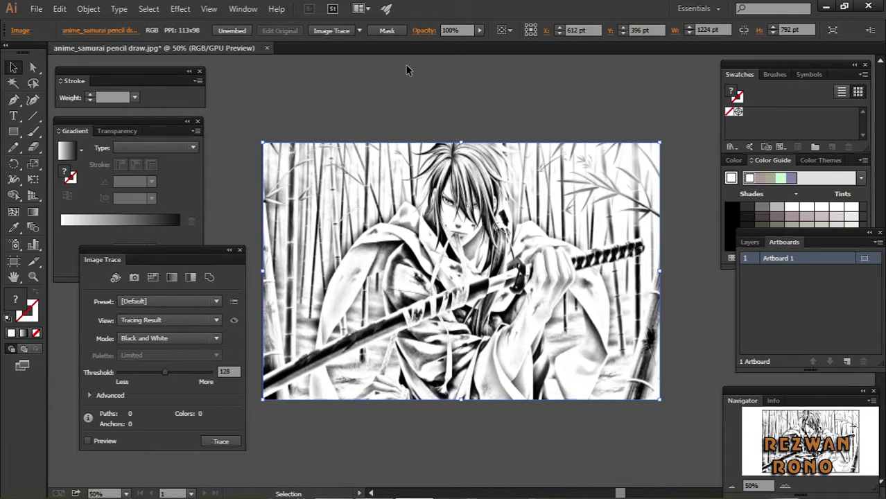
# Trace the sketch with the Sketched Art preset, yielding 475 paths and 5475 anchors
pyautogui.click(360, 30)
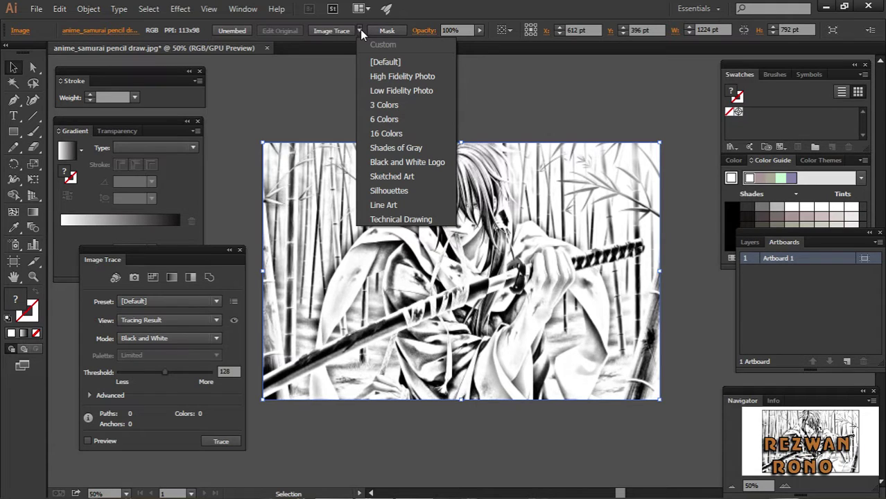
pyautogui.click(435, 177)
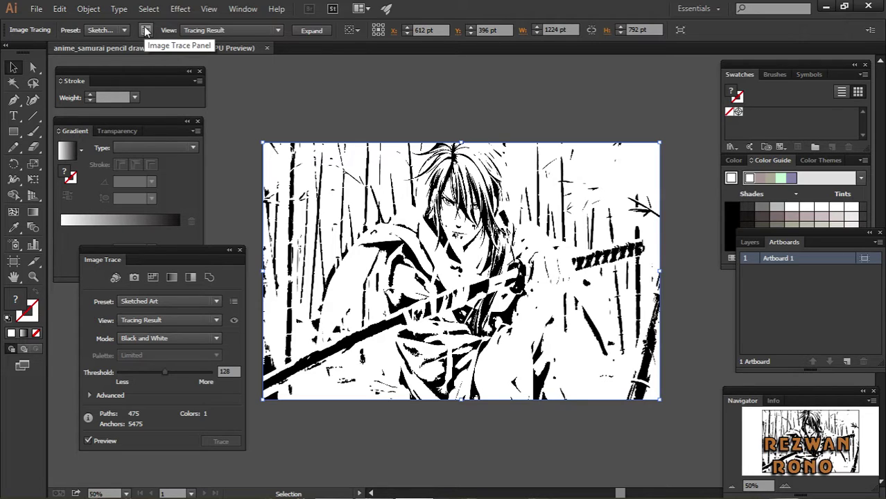
# Bring up the Image Trace panel and float it as a separate panel
pyautogui.click(144, 30)
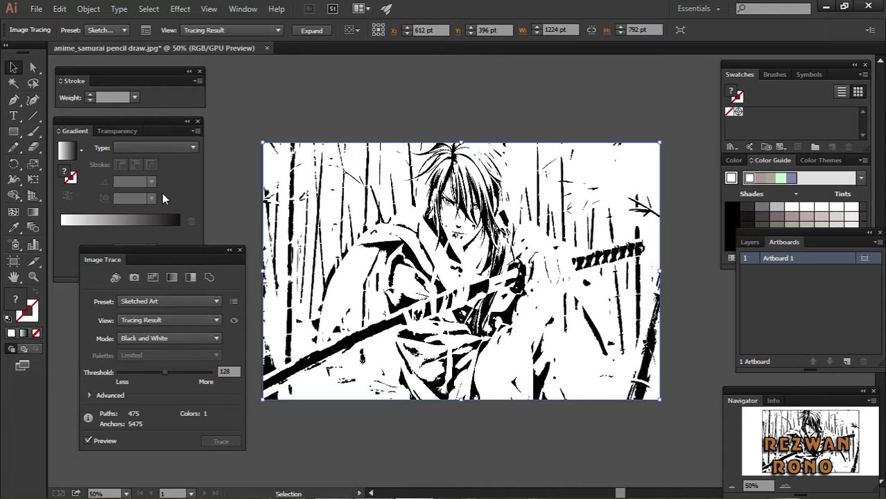
pyautogui.moveTo(165, 249)
pyautogui.mouseDown()
pyautogui.moveTo(265, 259)
pyautogui.moveTo(212, 237)
pyautogui.moveTo(160, 270)
pyautogui.moveTo(155, 263)
pyautogui.mouseUp()
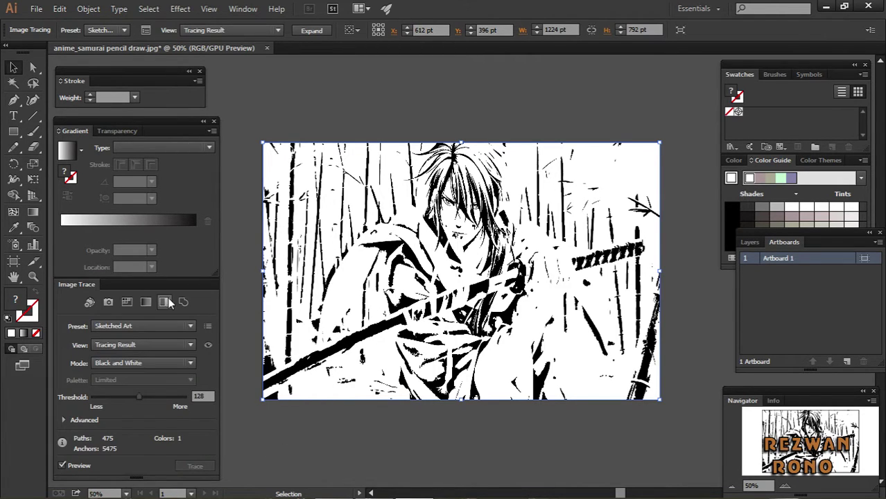
pyautogui.moveTo(139, 285); pyautogui.dragTo(141, 284)
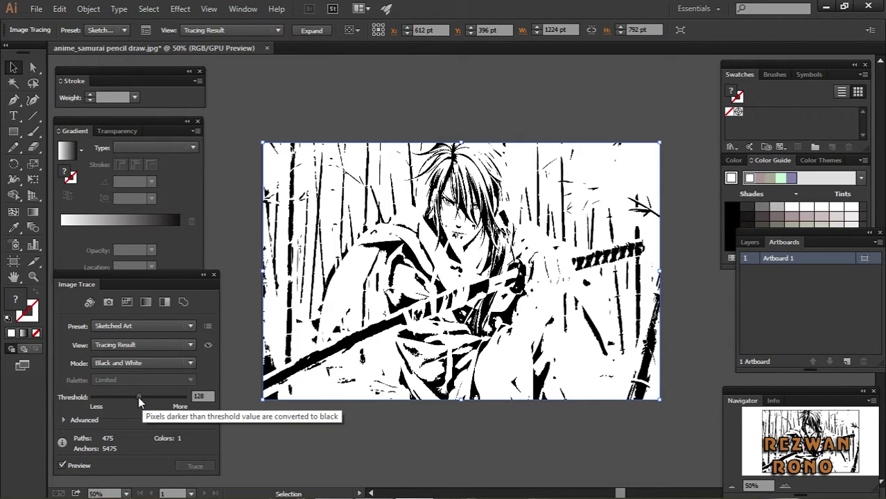
# Adjust the trace threshold, settling on 169 for 569 paths and 7143 anchors
pyautogui.moveTo(150, 397); pyautogui.dragTo(158, 396)
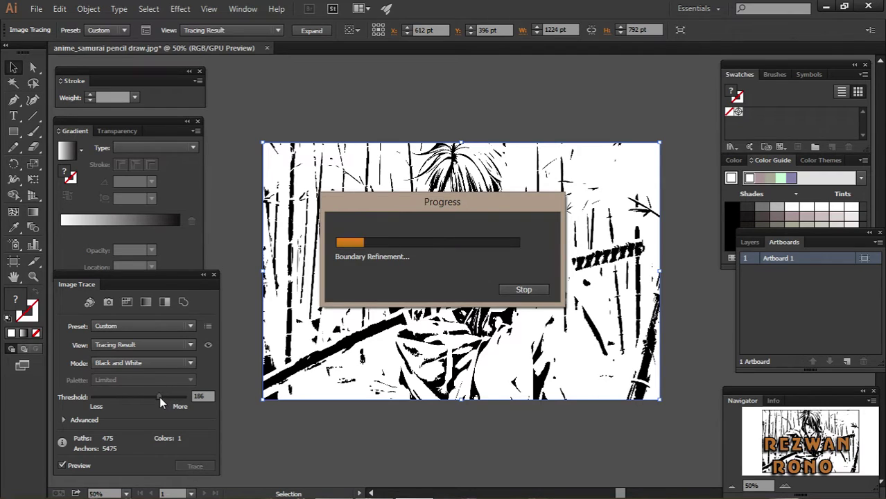
pyautogui.moveTo(159, 396); pyautogui.dragTo(164, 396)
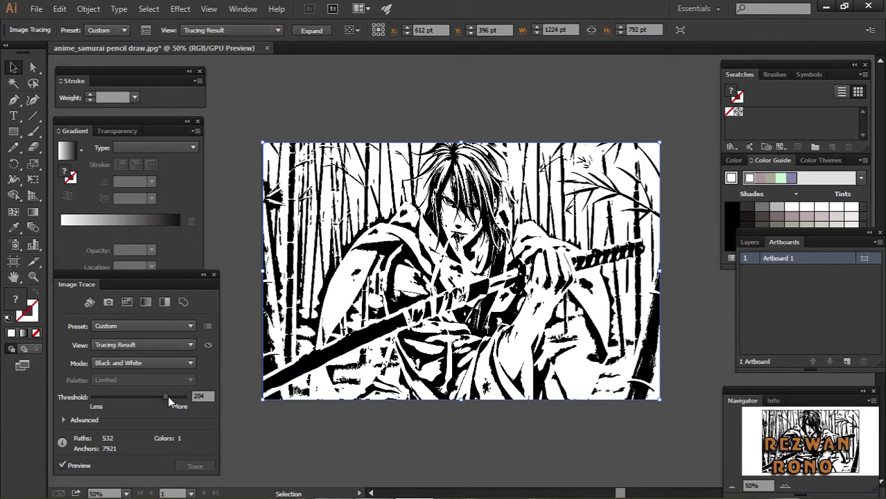
pyautogui.moveTo(165, 396); pyautogui.dragTo(160, 397)
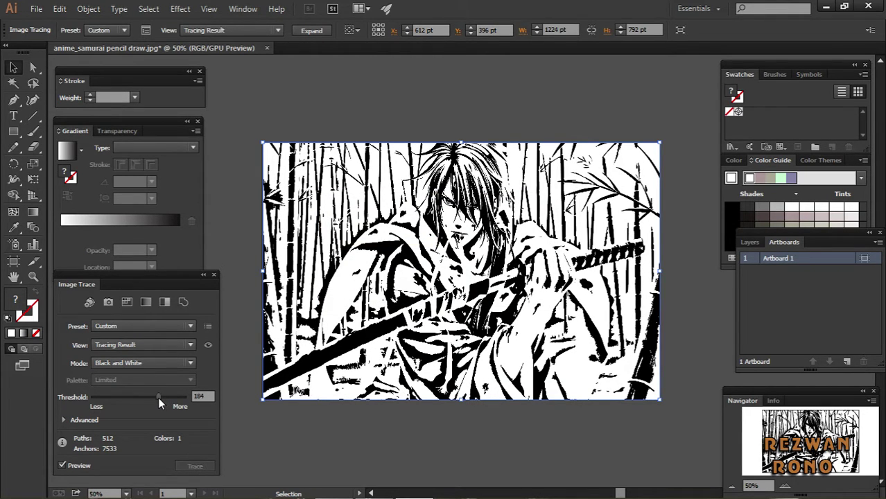
pyautogui.click(158, 397)
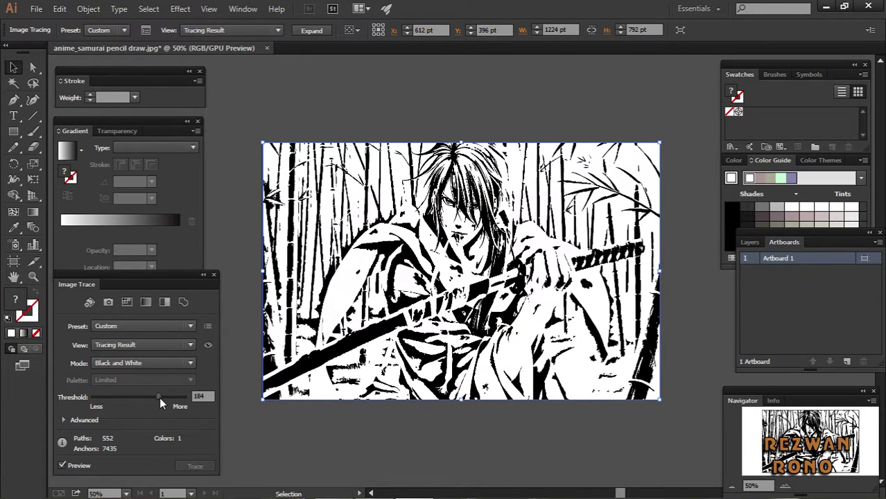
pyautogui.moveTo(158, 397); pyautogui.dragTo(155, 396)
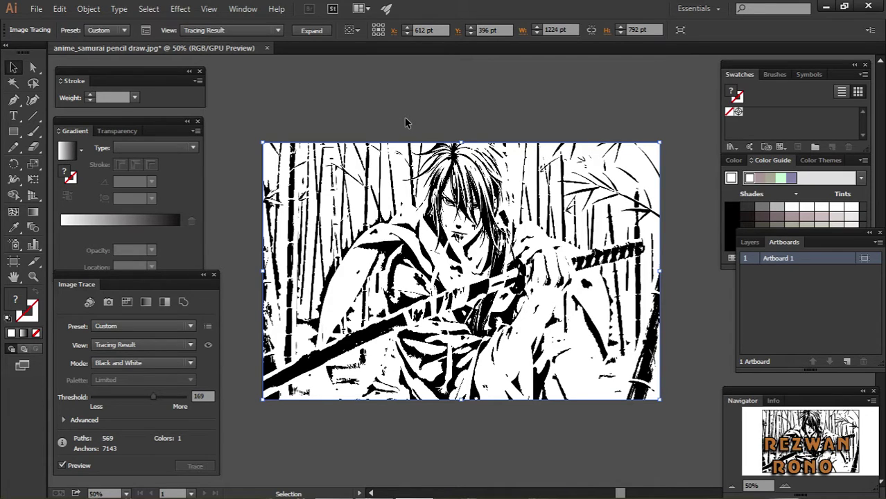
# Expand the samurai trace into vector paths and ungroup them
pyautogui.click(312, 31)
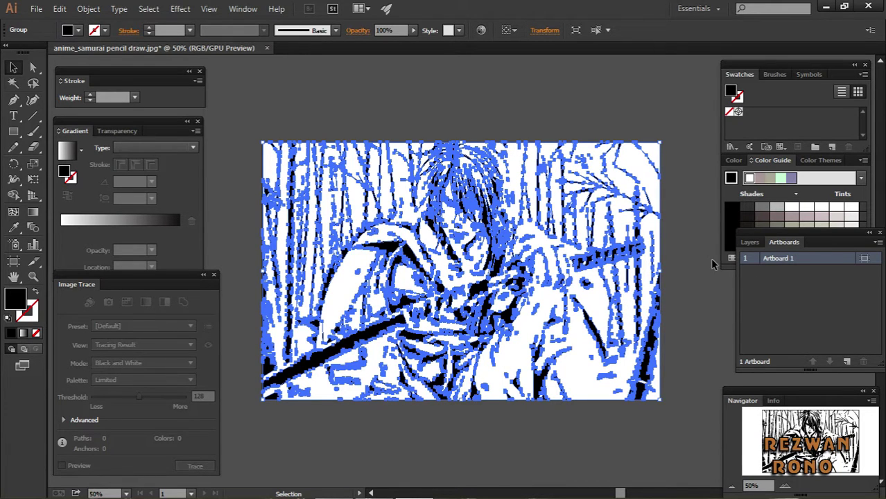
pyautogui.hotkey('ctrl', '+')
pyautogui.hotkey('ctrl', '+')
pyautogui.hotkey('ctrl', '+')
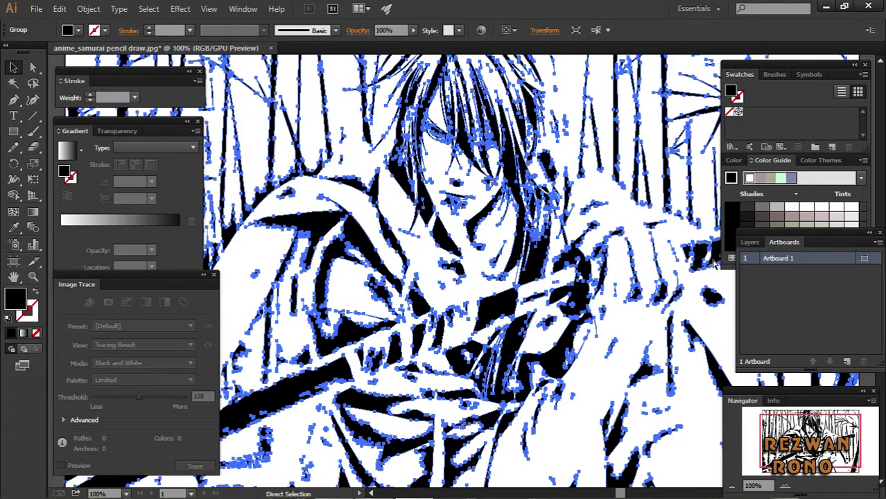
pyautogui.scroll(3, 714, 262)
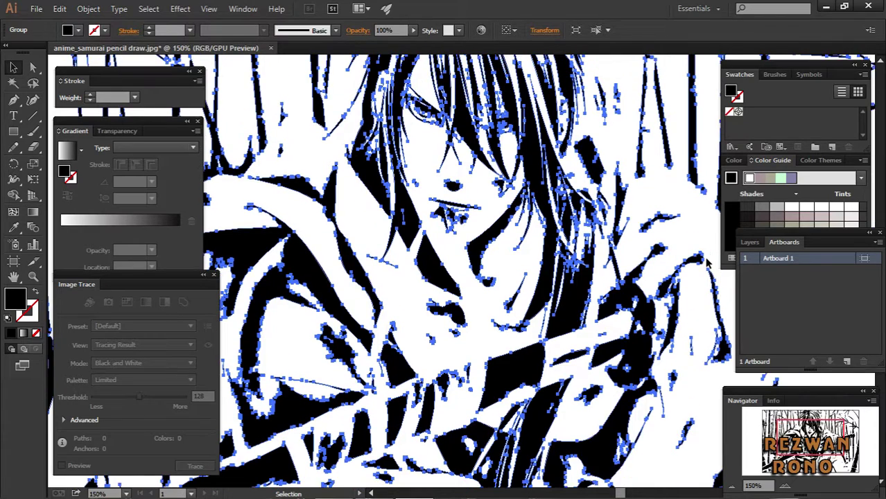
pyautogui.rightClick(431, 144)
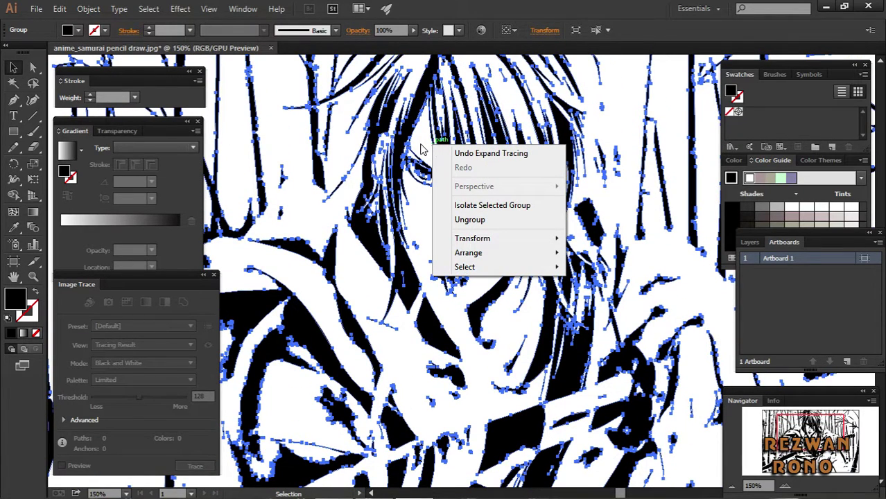
pyautogui.click(488, 221)
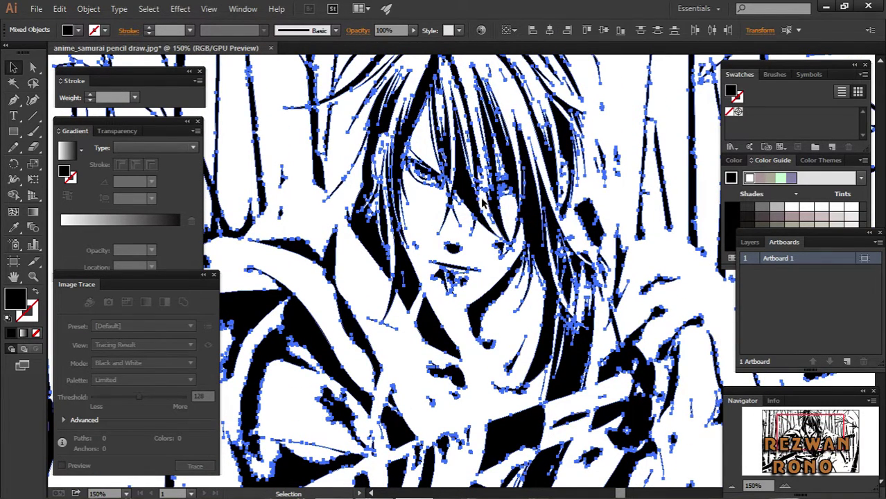
# Select and delete a small stray black blob from the expanded artwork
pyautogui.scroll(-3, 506, 187)
pyautogui.scroll(-6, 506, 186)
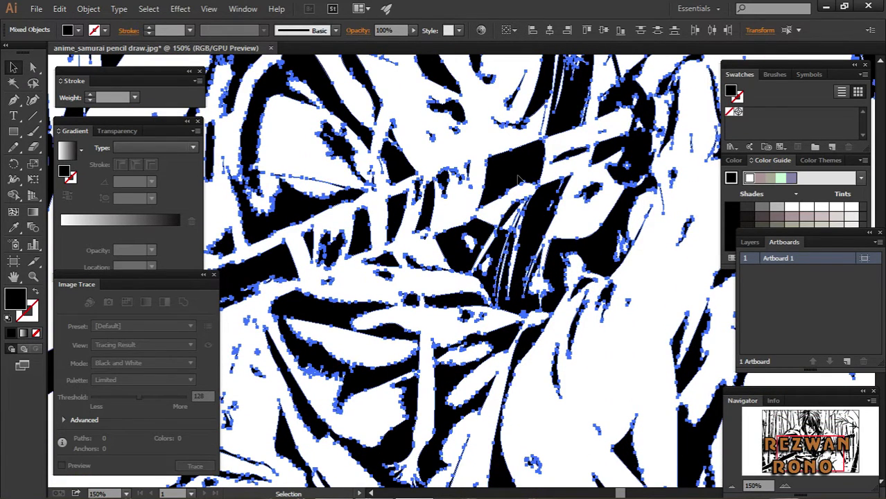
pyautogui.scroll(2, 519, 182)
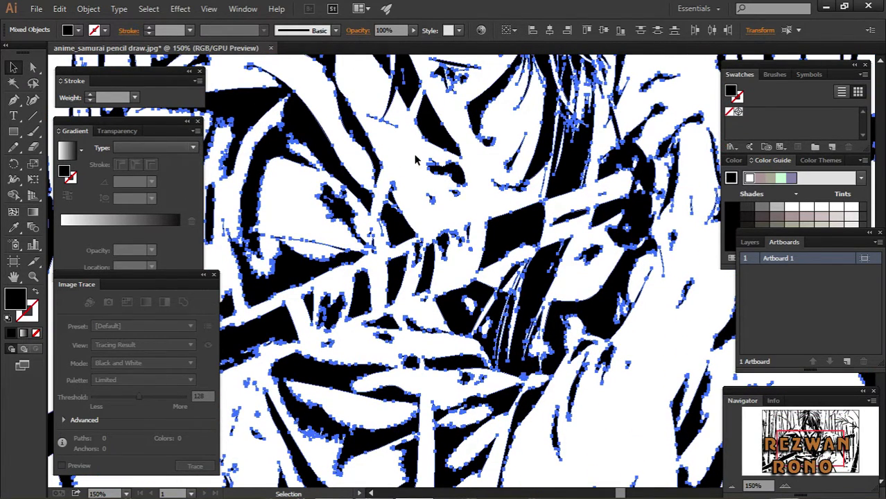
pyautogui.moveTo(421, 163); pyautogui.dragTo(470, 190)
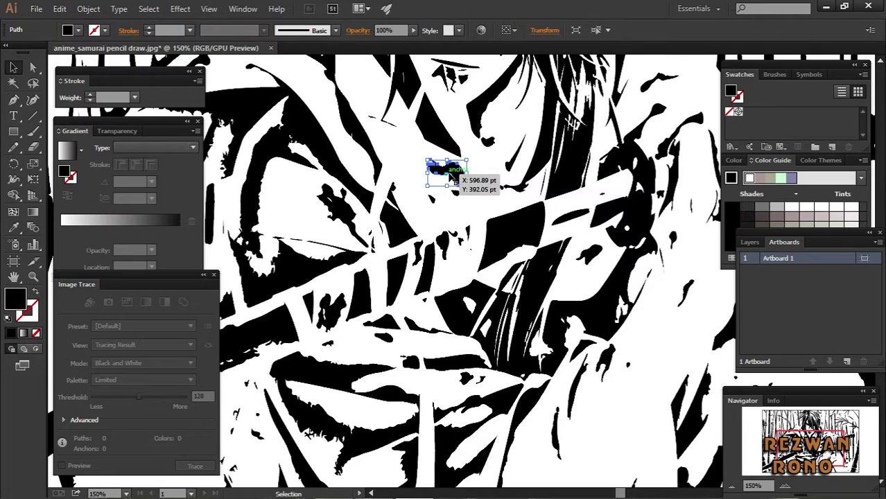
pyautogui.press('Delete')
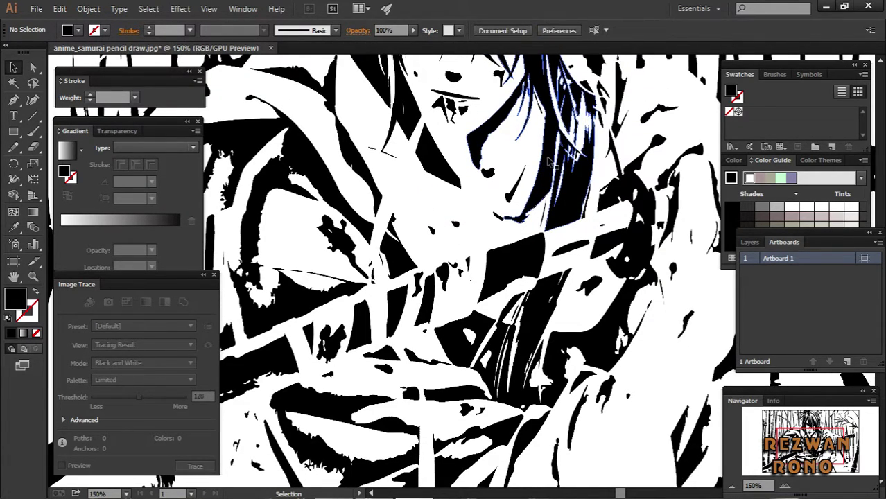
pyautogui.hotkey('ctrl', '-')
pyautogui.hotkey('ctrl', '-')
pyautogui.hotkey('ctrl', '-')
pyautogui.hotkey('ctrl', '-')
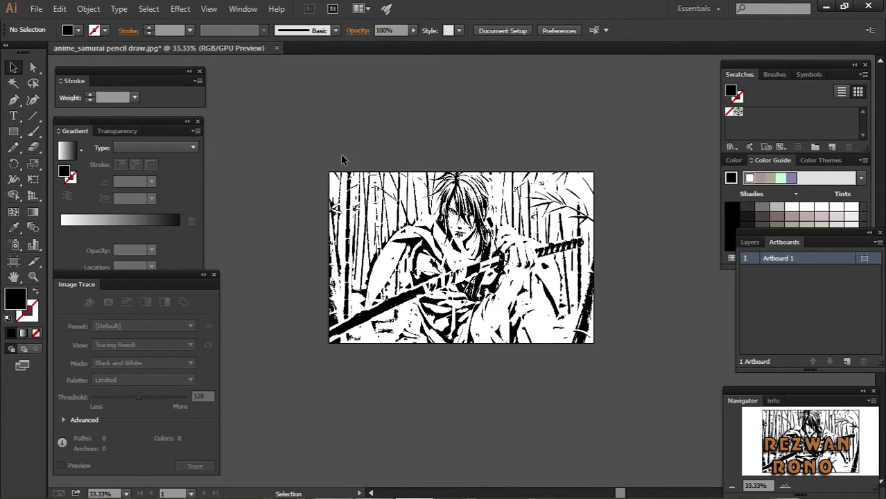
# Marquee-select every traced path on Artboard 1, group them, then deselect
pyautogui.moveTo(288, 114)
pyautogui.mouseDown()
pyautogui.moveTo(697, 460)
pyautogui.moveTo(698, 439)
pyautogui.mouseUp()
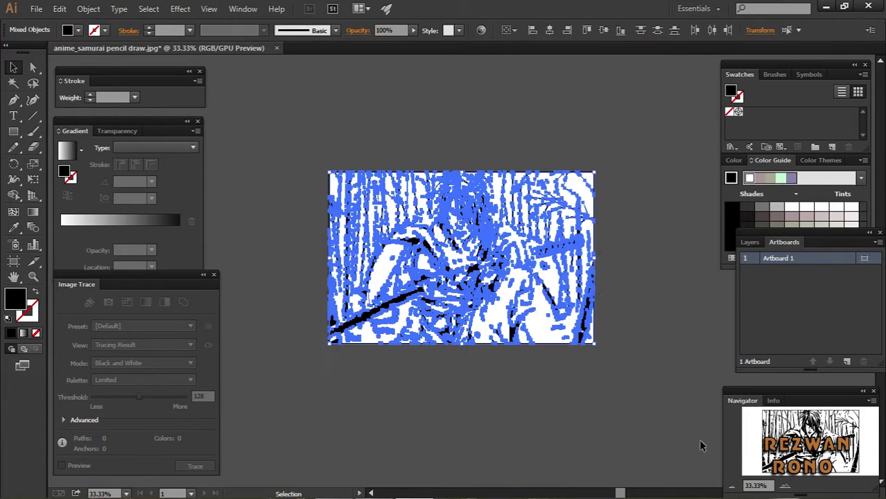
pyautogui.rightClick(481, 244)
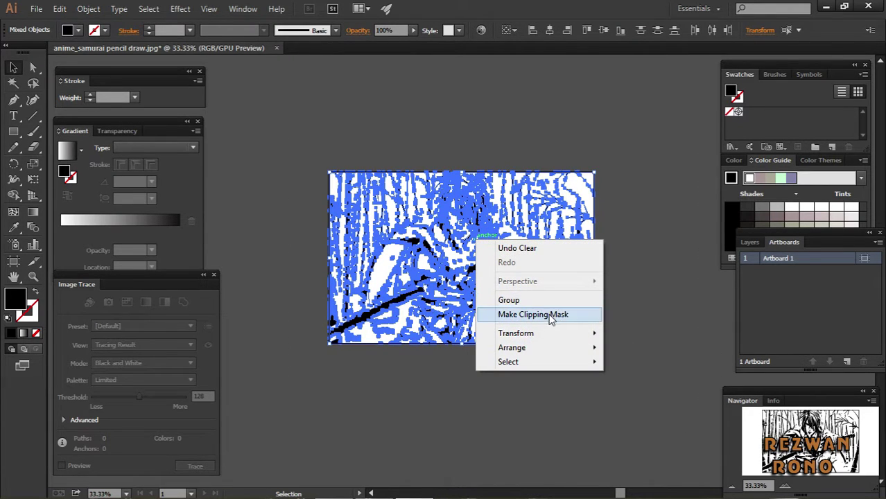
pyautogui.click(542, 300)
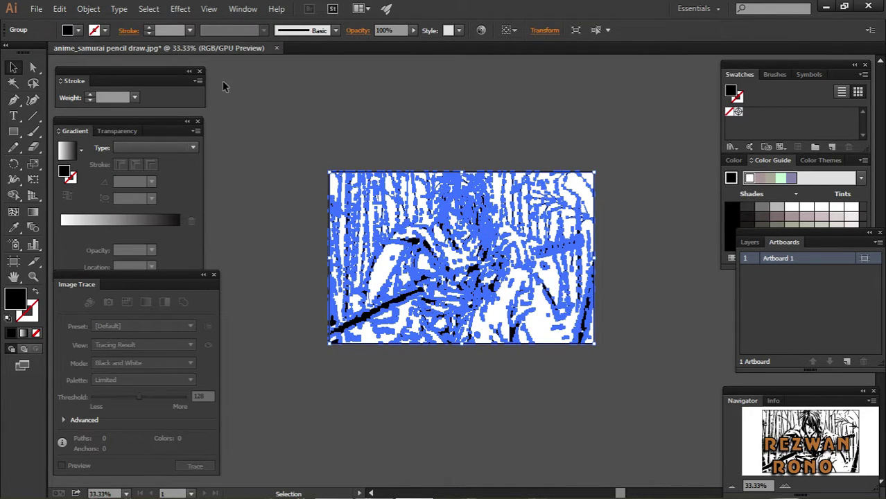
pyautogui.click(354, 124)
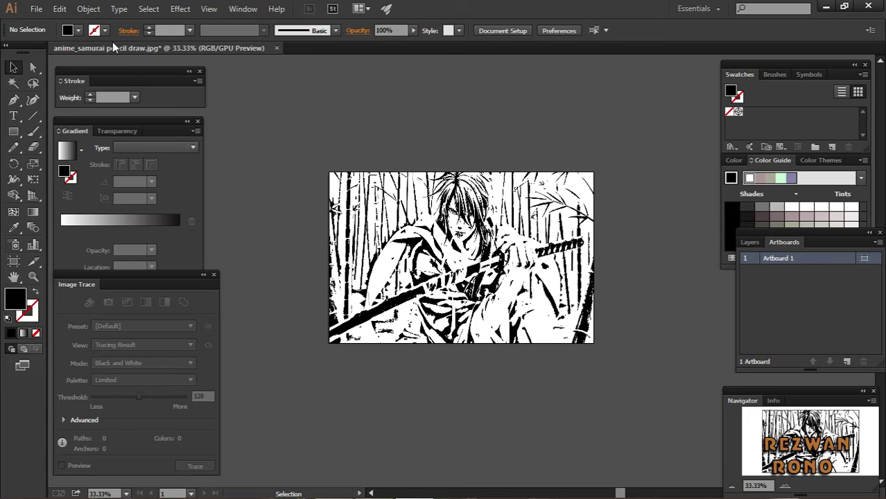
# Use File > Save to bring up the Save As dialog for the traced artwork
pyautogui.click(35, 9)
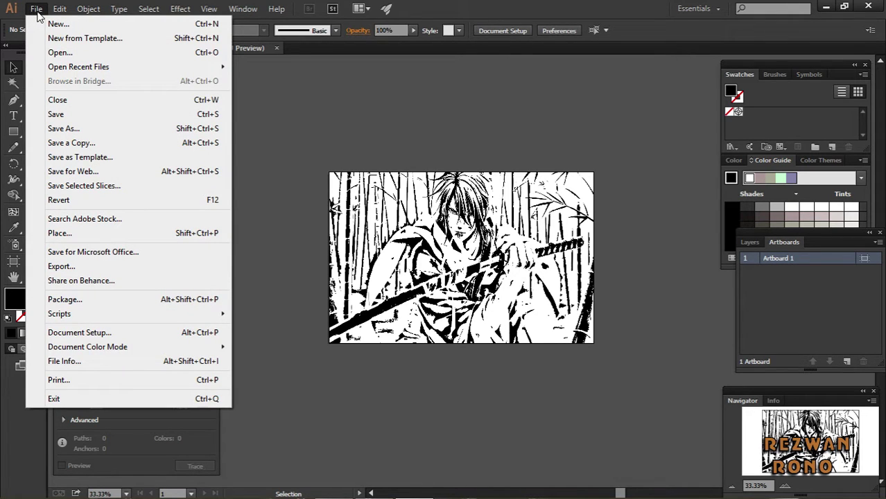
pyautogui.click(91, 113)
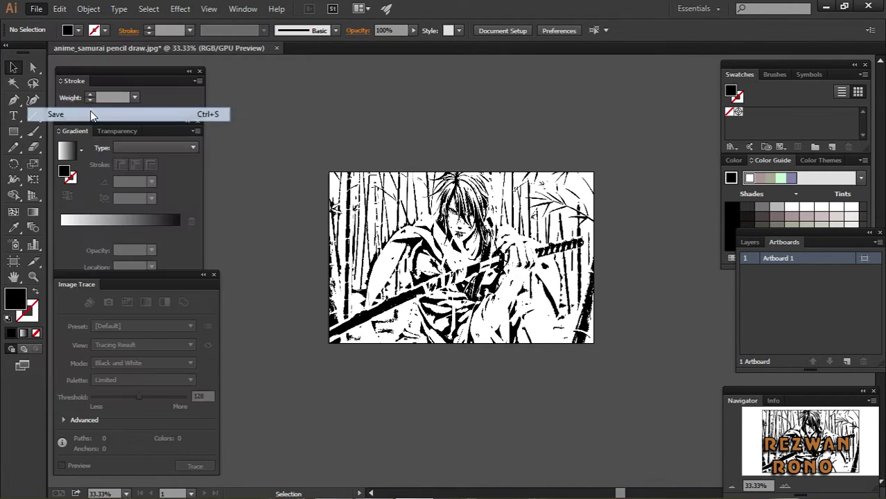